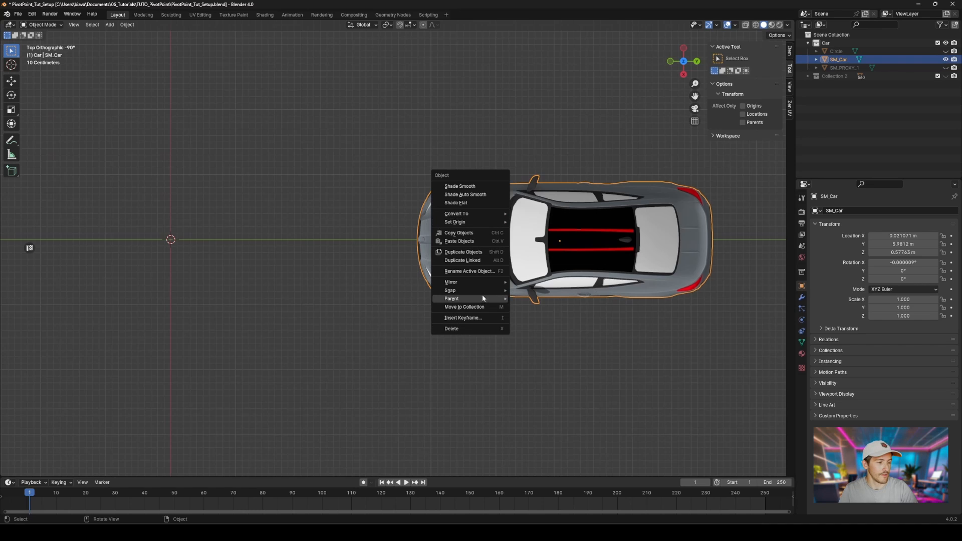
Step: Snap the selected car to the 3D cursor at the world origin
mouse_move(482, 291)
click(559, 300)
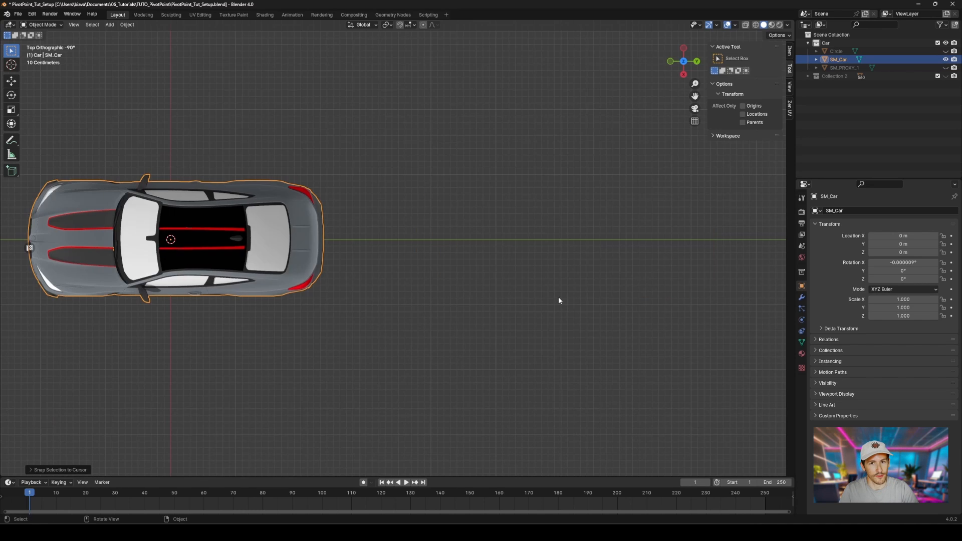
Step: Move the car up along Z by about 0.55 m so its wheels rest on the ground line
shift+middle_drag(429, 198, 733, 186)
middle_drag(518, 237, 522, 137)
scroll(508, 216, up, 3)
key(g)
key(z)
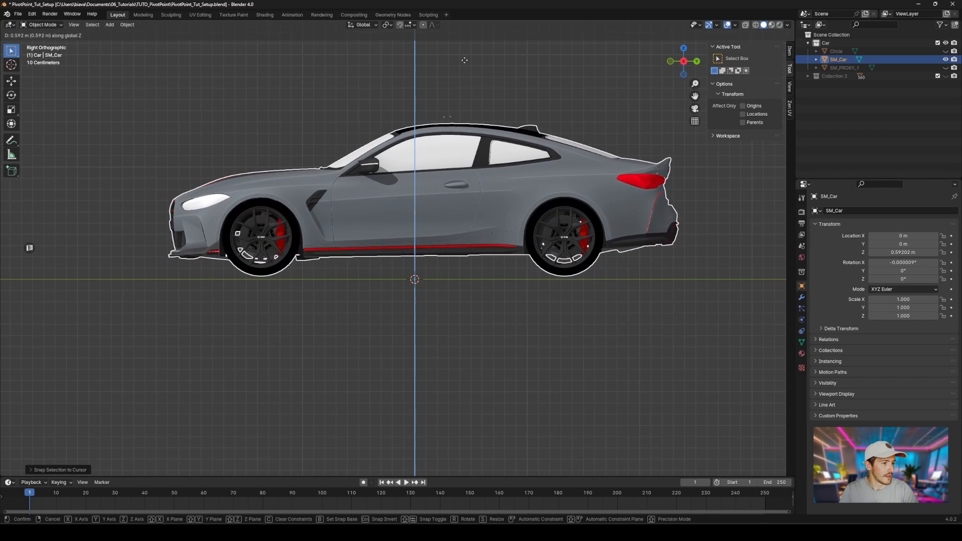
click(465, 84)
shift+middle_drag(465, 84, 450, 131)
Step: Apply all transforms to the car object
click(127, 24)
mouse_move(136, 67)
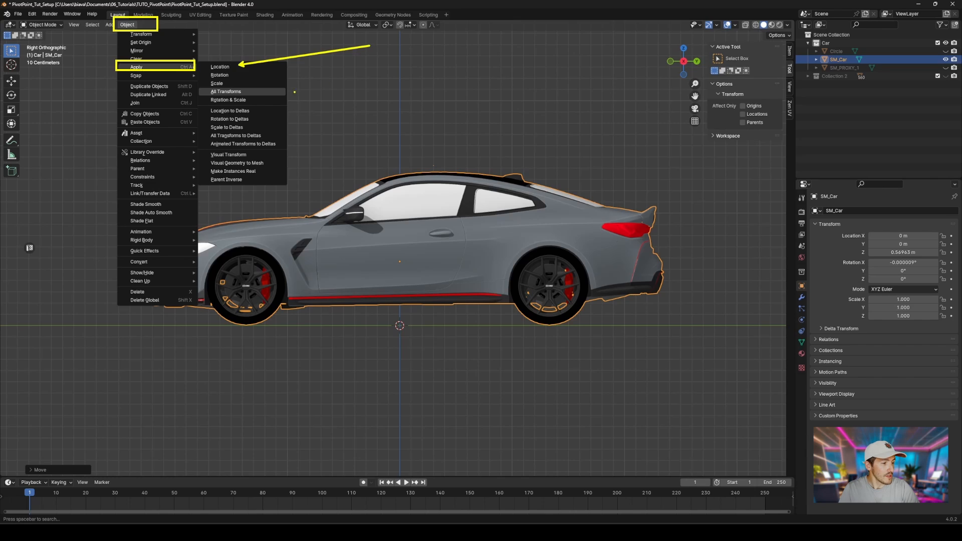
click(226, 91)
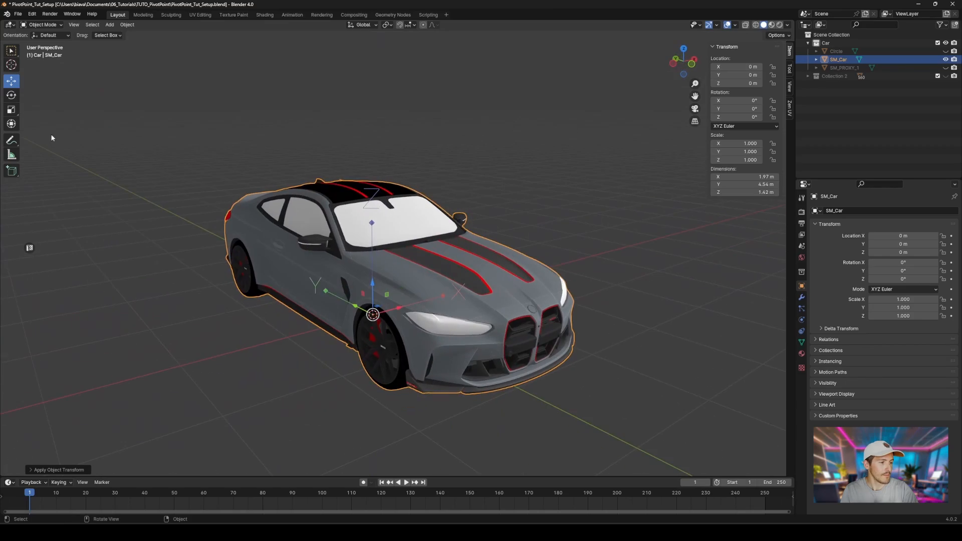
Step: Navigate the view through the city scene to locate the car
click(11, 124)
middle_drag(490, 156, 311, 151)
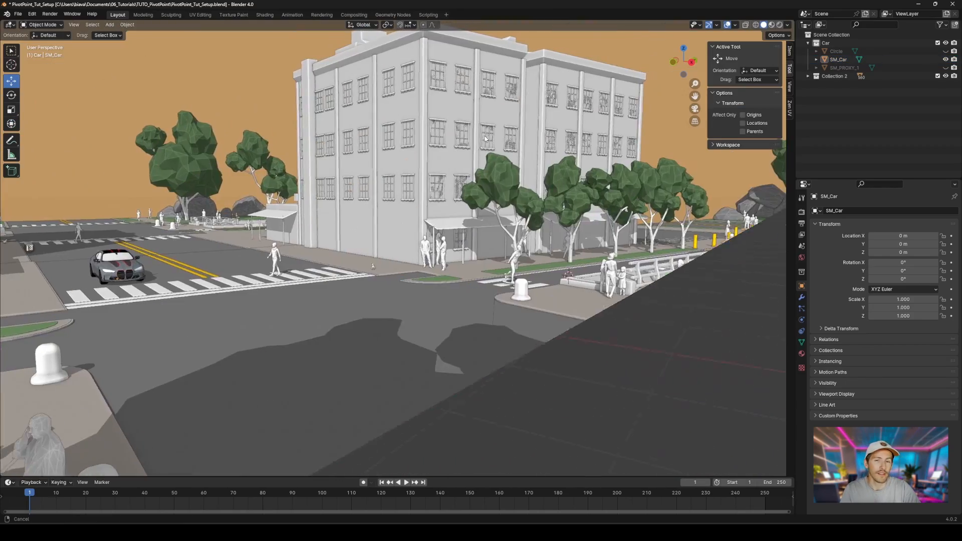
middle_drag(485, 139, 382, 139)
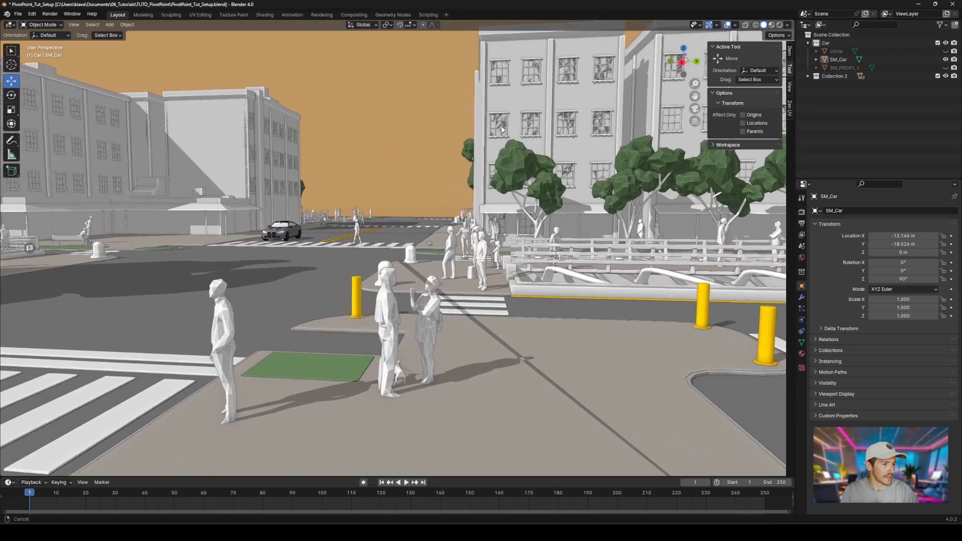
middle_drag(567, 118, 603, 112)
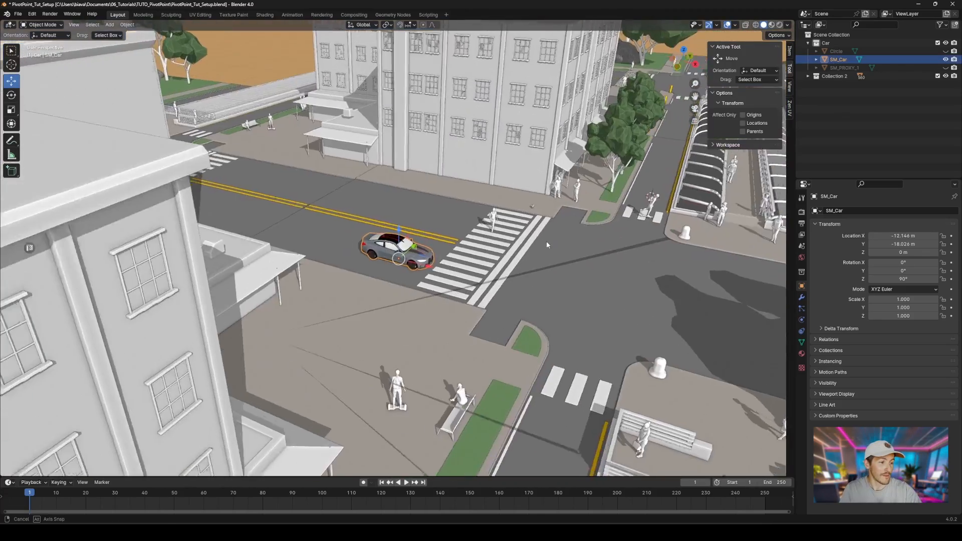
middle_drag(547, 241, 462, 266)
Step: Switch to the Transform tool
click(11, 124)
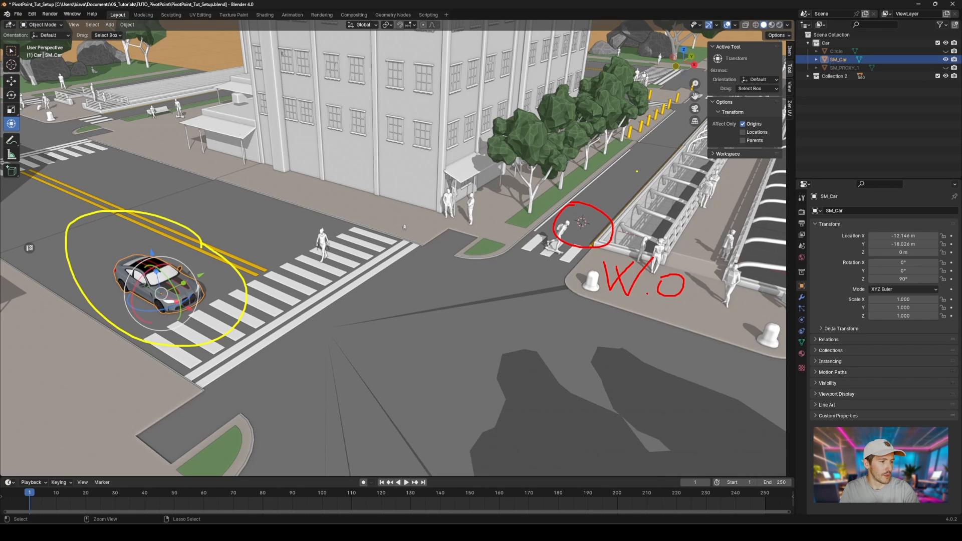
drag(157, 296, 589, 249)
right_click(584, 246)
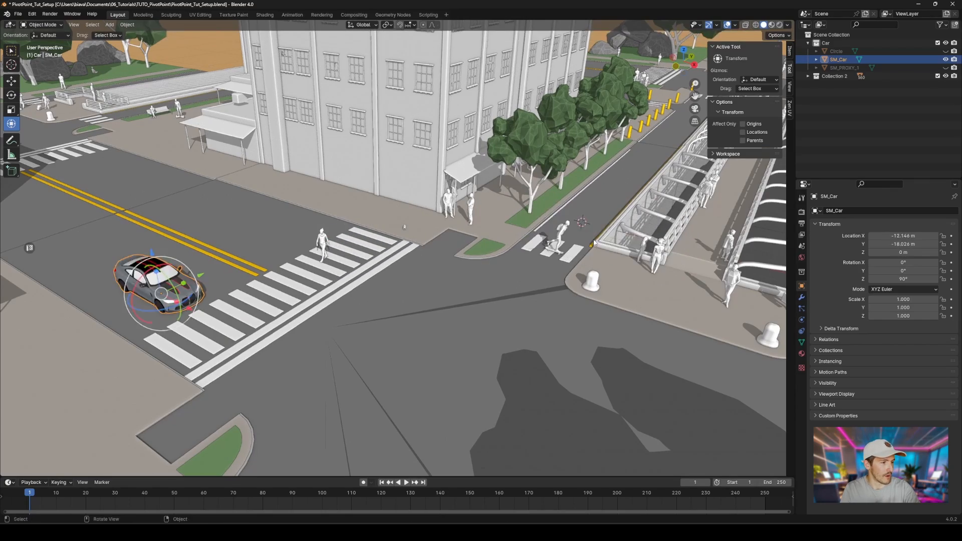
Step: Move the car and rotate it about Z to place it on the road near the crosswalk
alt+middle_drag(481, 250, 453, 301)
key(g)
click(655, 372)
key(r)
key(z)
click(667, 320)
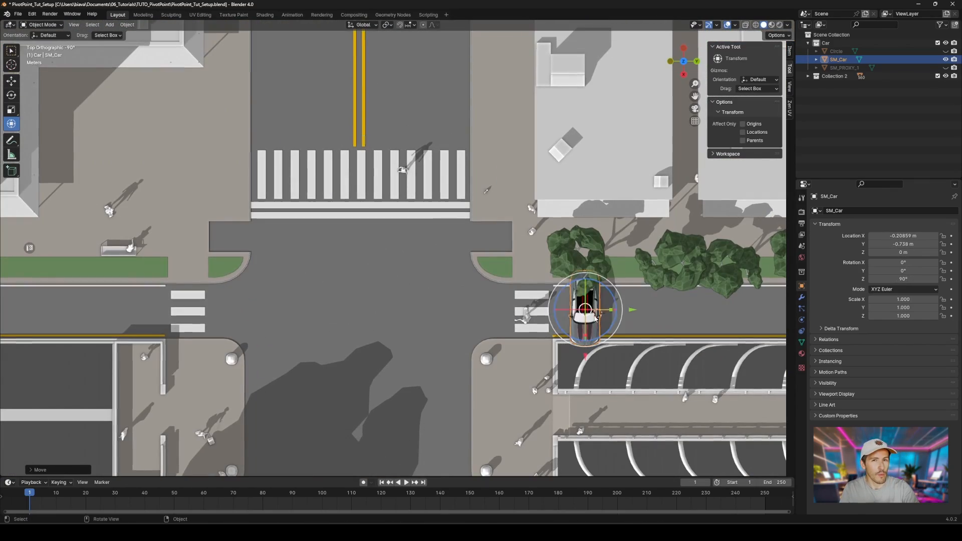
middle_drag(666, 320, 443, 305)
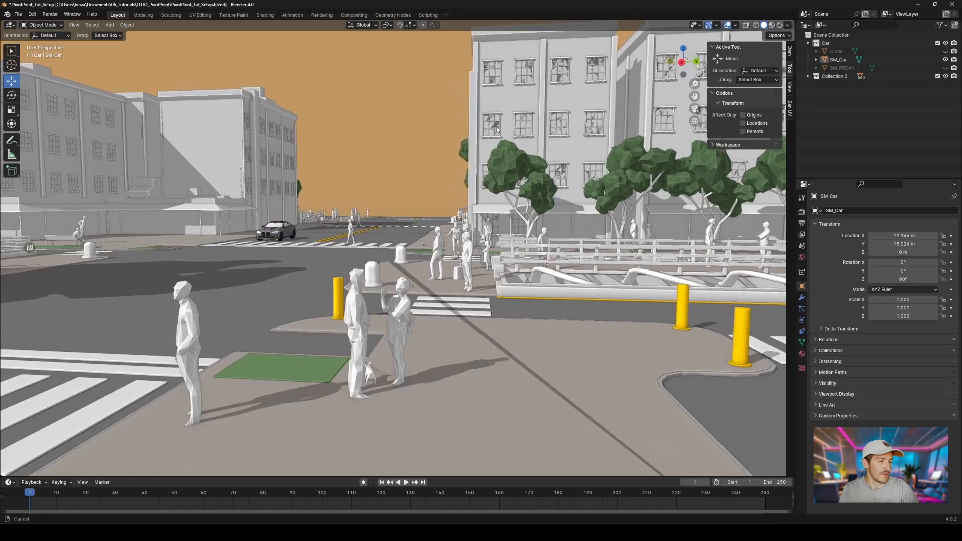
middle_drag(481, 125, 601, 114)
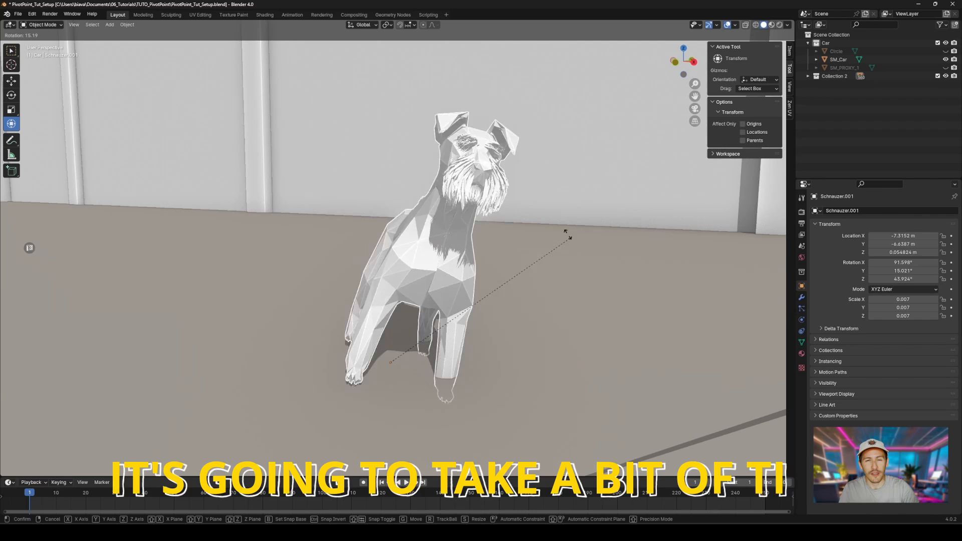
drag(568, 234, 436, 200)
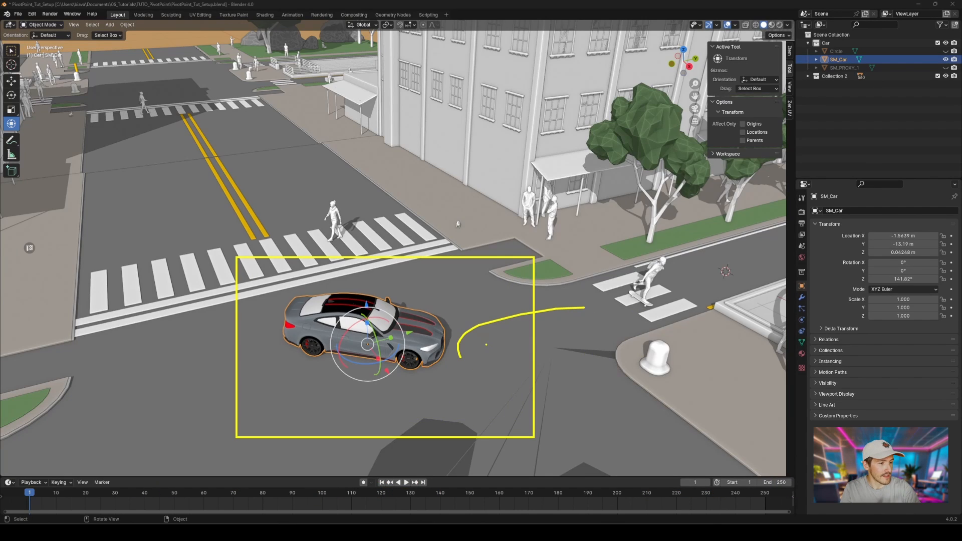
Step: Switch to Unreal Engine and select the car in the viewport
key(q)
mouse_move(371, 326)
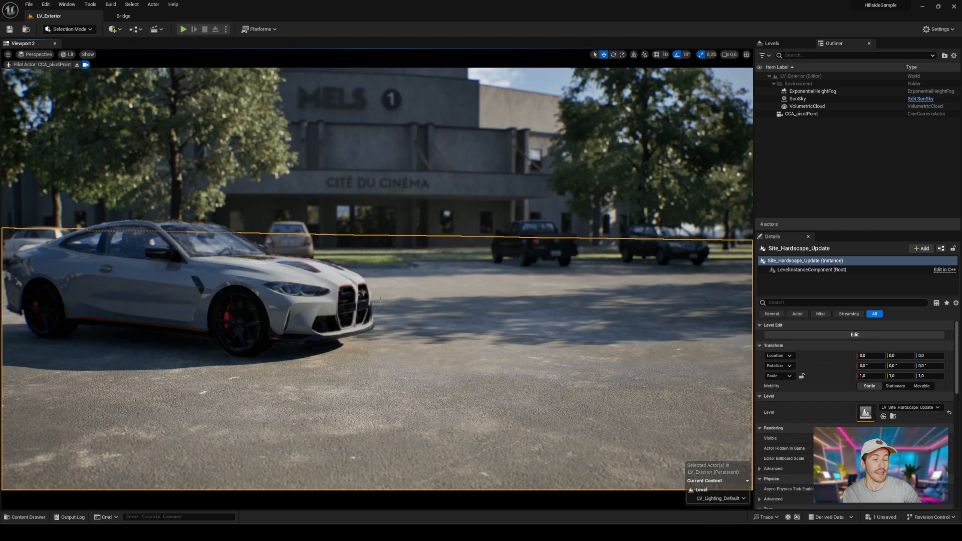
click(259, 290)
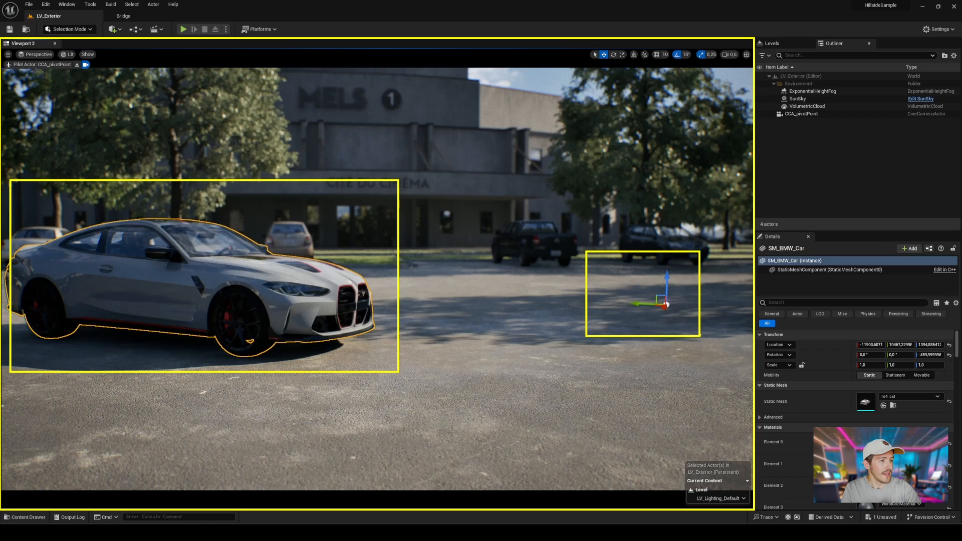
Step: Temporarily move the car's pivot to its front bumper
alt+drag(441, 343, 440, 340)
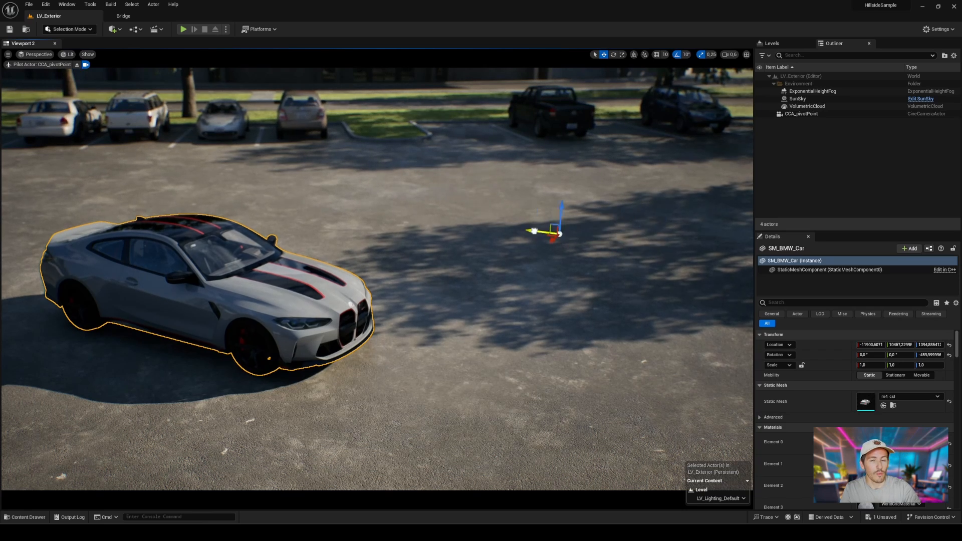
middle_drag(396, 232, 277, 302)
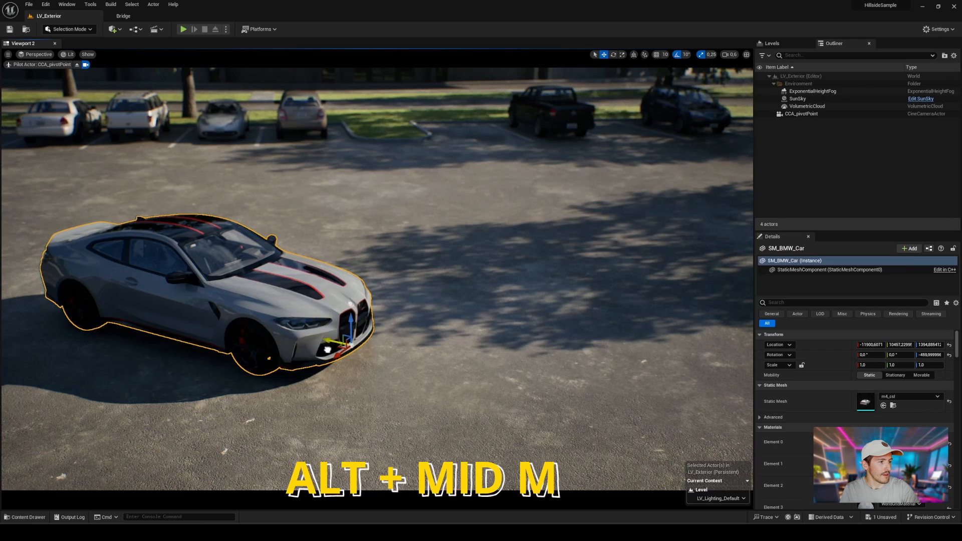
alt+middle_drag(211, 318, 350, 354)
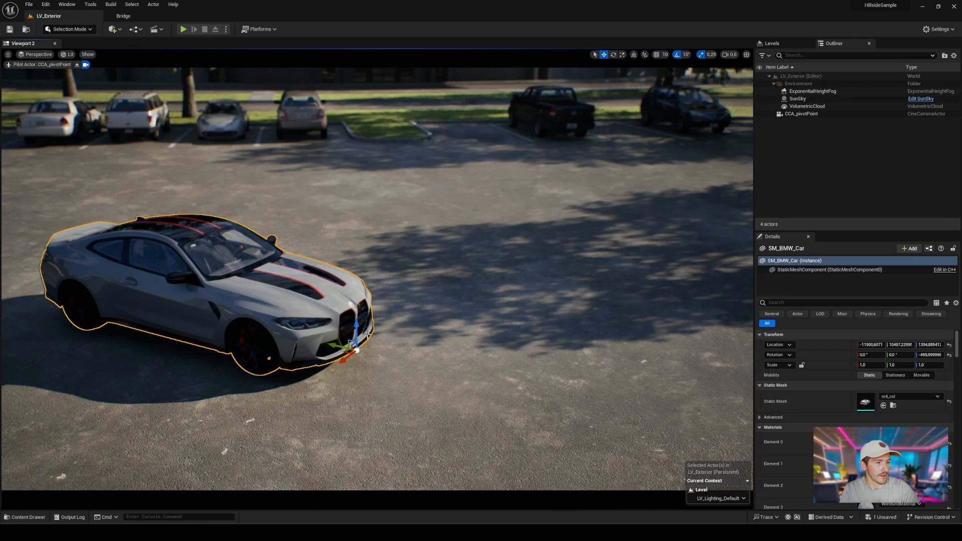
alt+middle_drag(356, 317, 355, 277)
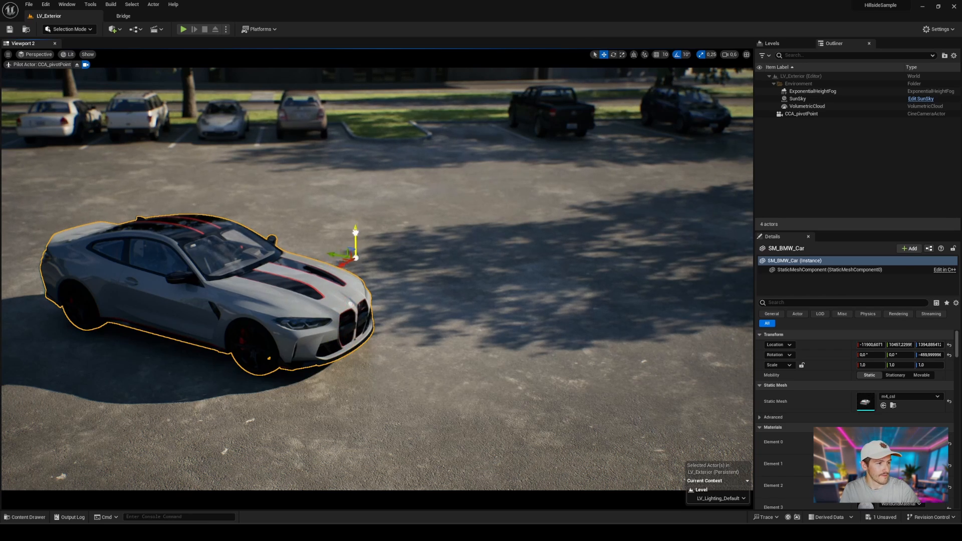
alt+middle_drag(352, 287, 355, 281)
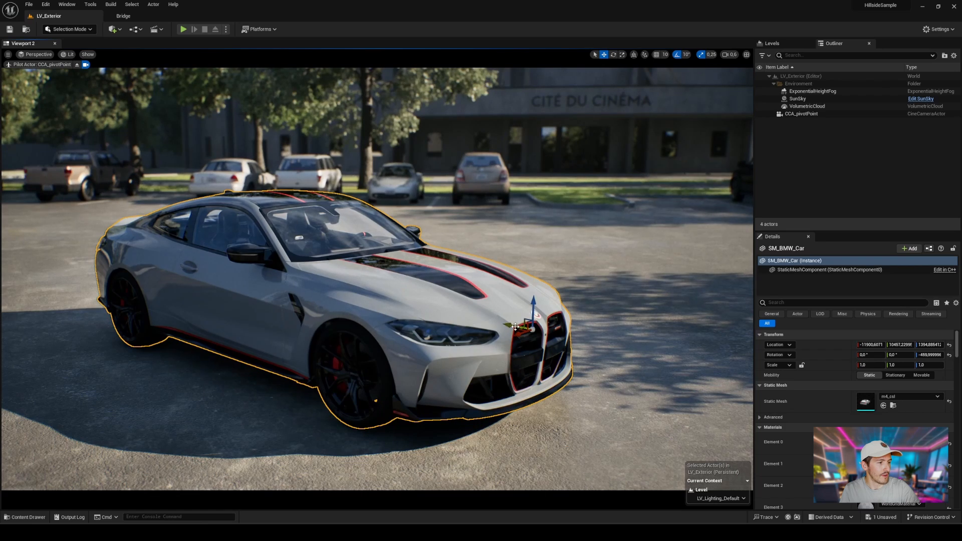
Step: Snap the temporary pivot to a vertex at the front wheel's centre
key(v)
alt+middle_drag(522, 313, 354, 377)
key(v)
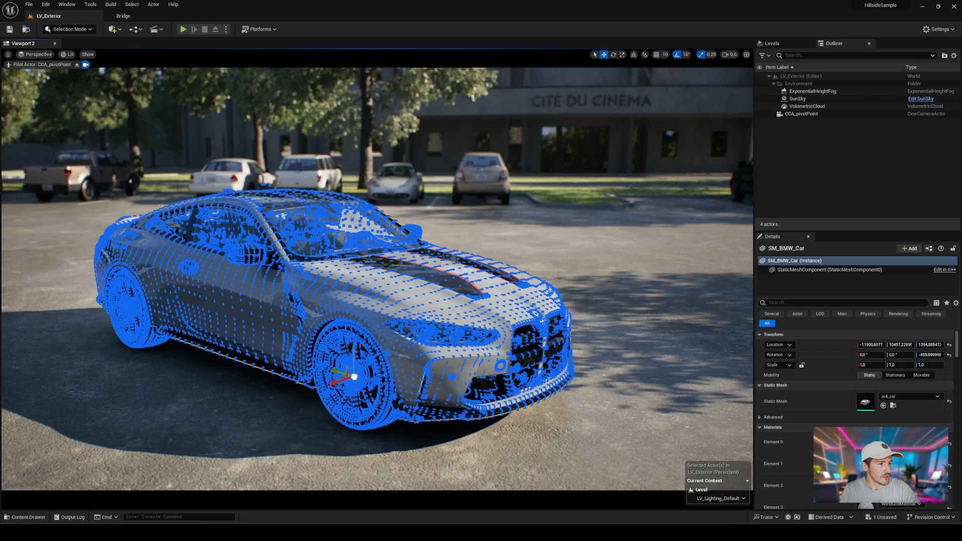
Step: Set the car's pivot offset at a point on its hood
right_click(381, 397)
mouse_move(398, 327)
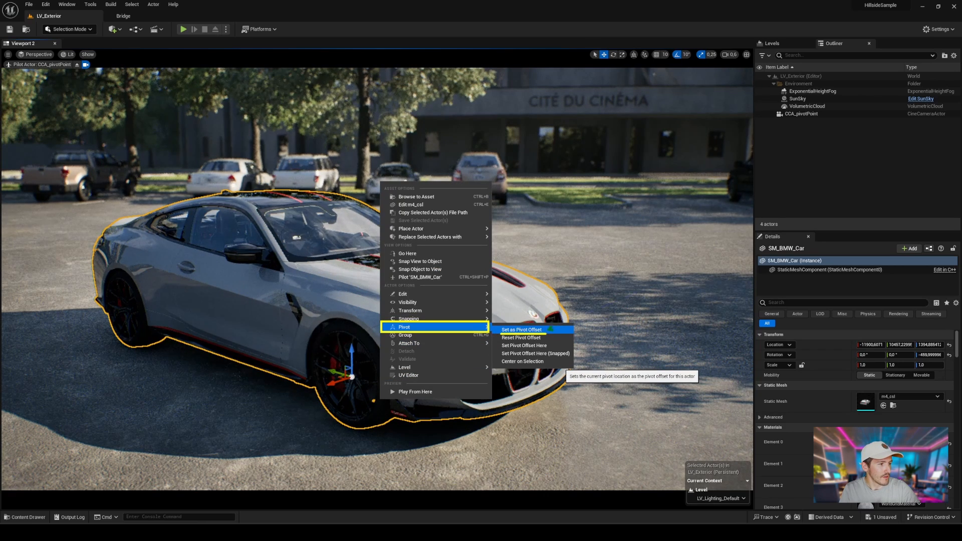
mouse_move(320, 337)
mouse_down()
mouse_move(306, 337)
mouse_move(330, 310)
mouse_move(351, 315)
mouse_up()
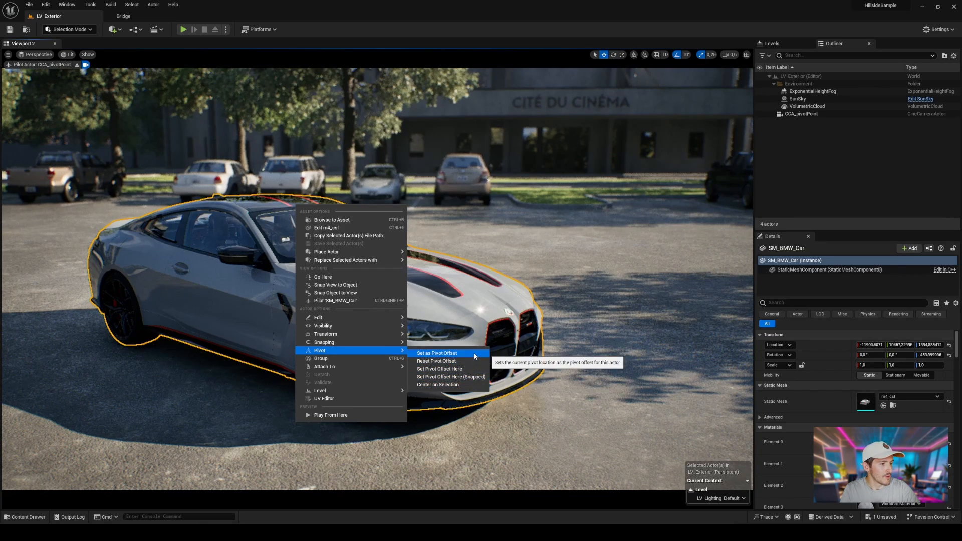
right_click(495, 280)
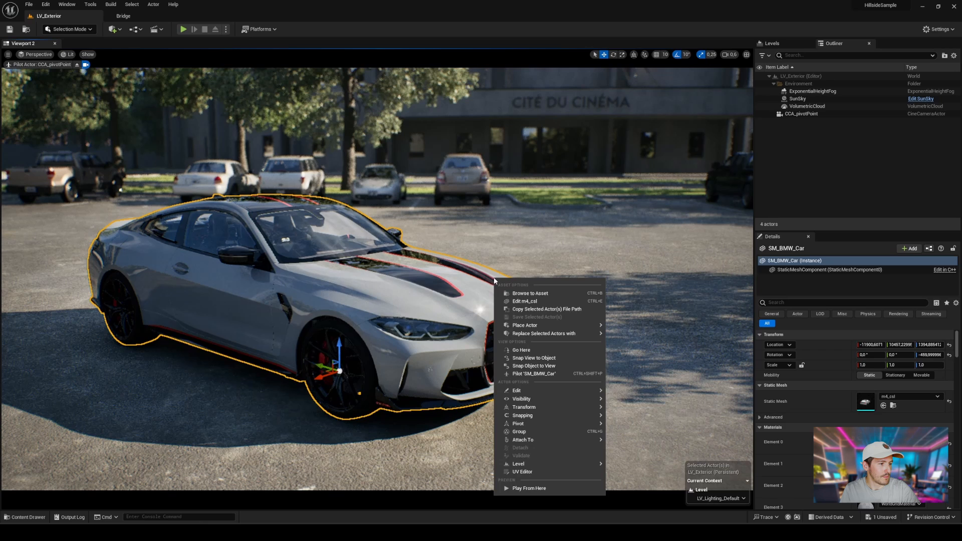
mouse_move(518, 424)
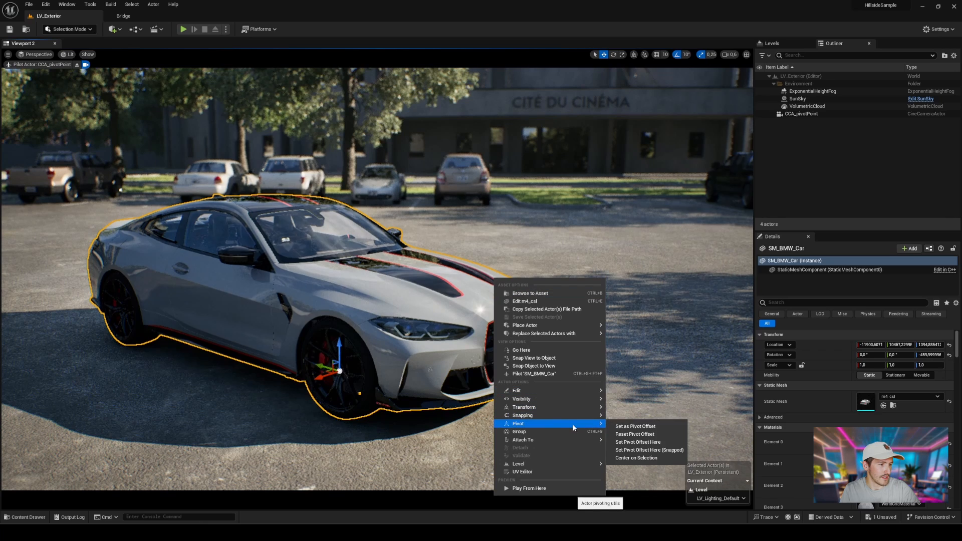
click(645, 441)
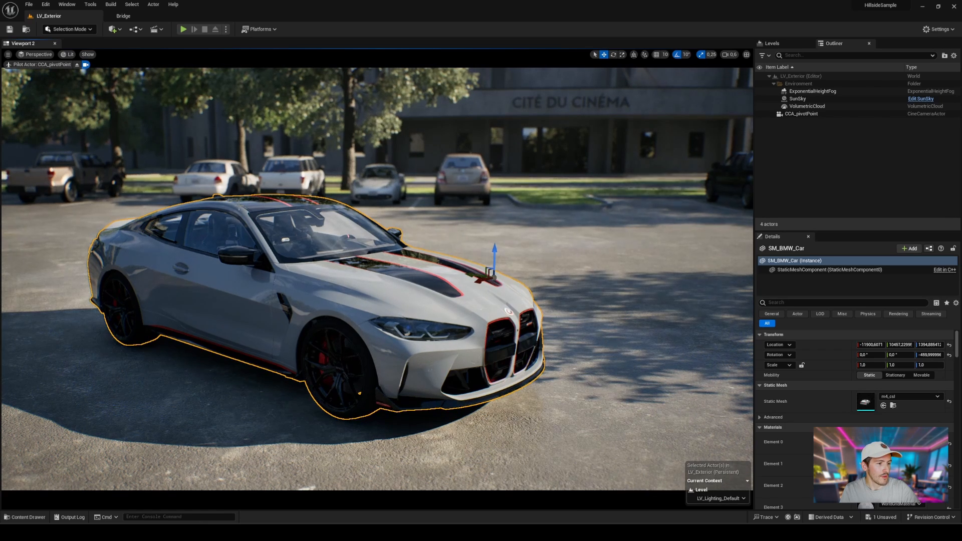
Step: Reposition the car's pivot offset twice, first on the roof and again on the body
right_click(237, 206)
mouse_move(330, 337)
click(389, 370)
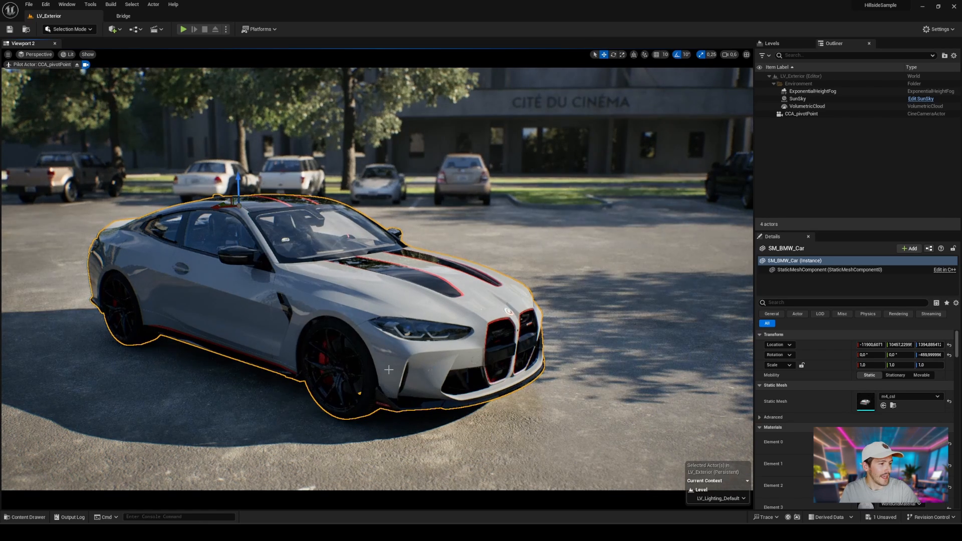
right_click(421, 310)
mouse_move(516, 240)
click(576, 271)
Step: Reset the car's pivot offset
right_click(294, 255)
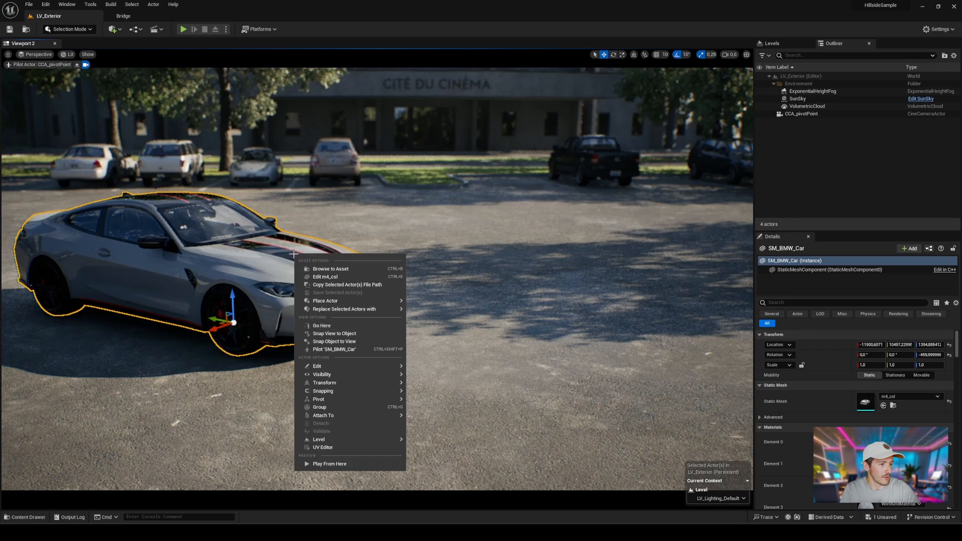
mouse_move(377, 401)
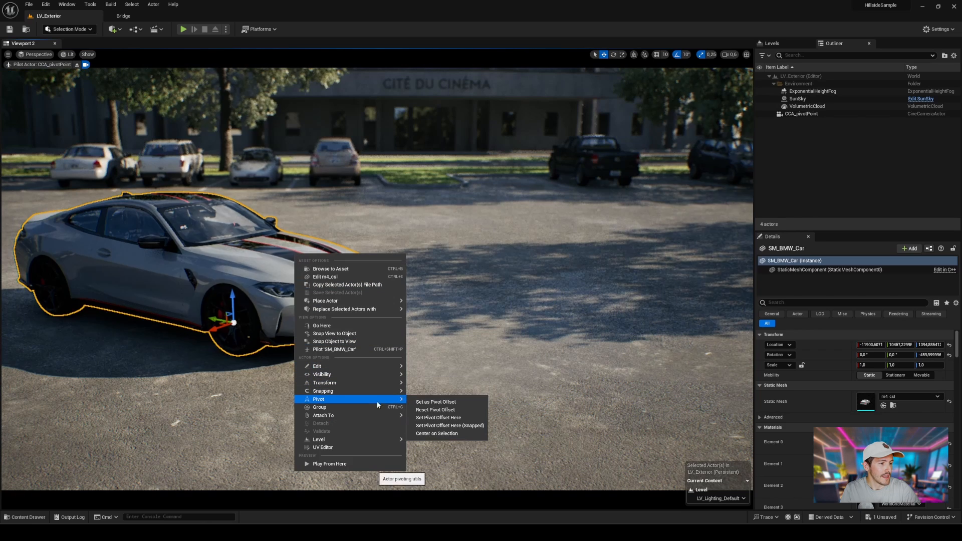
click(429, 411)
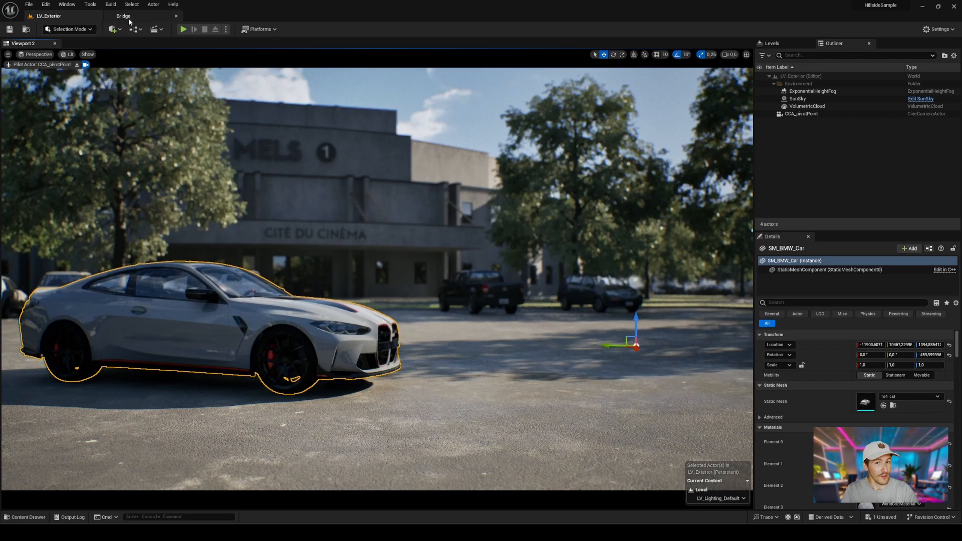
Step: Search the plugins list for Modeling Mode
click(70, 29)
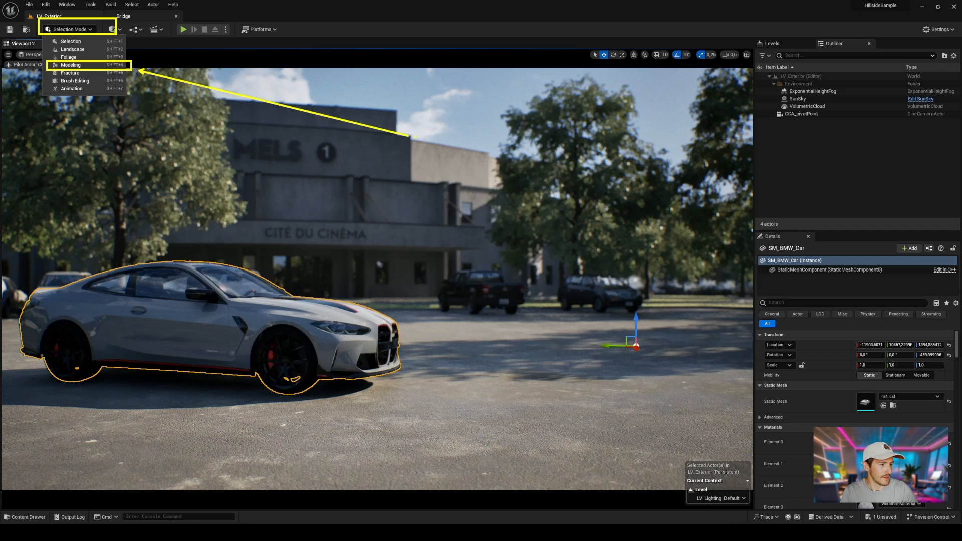
click(186, 62)
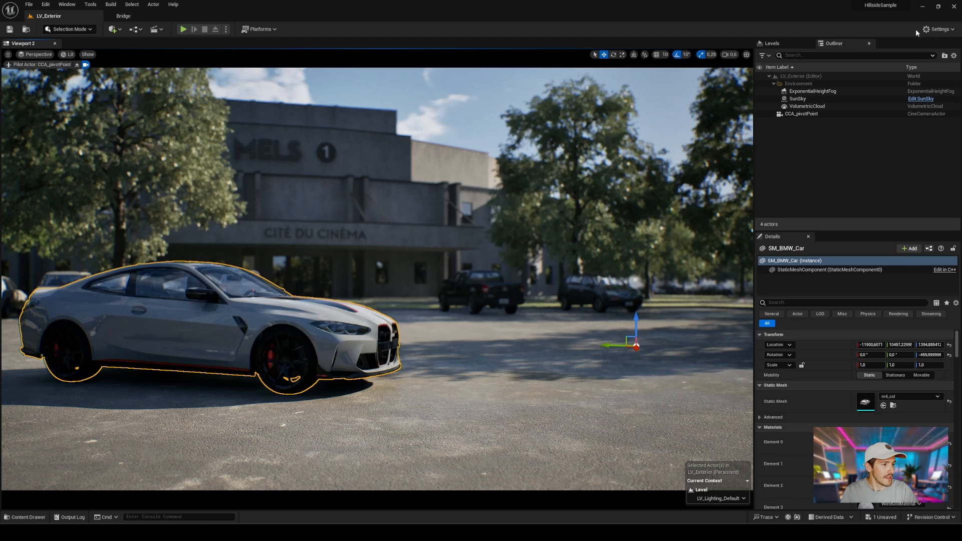
click(933, 29)
click(883, 68)
text(Modeling)
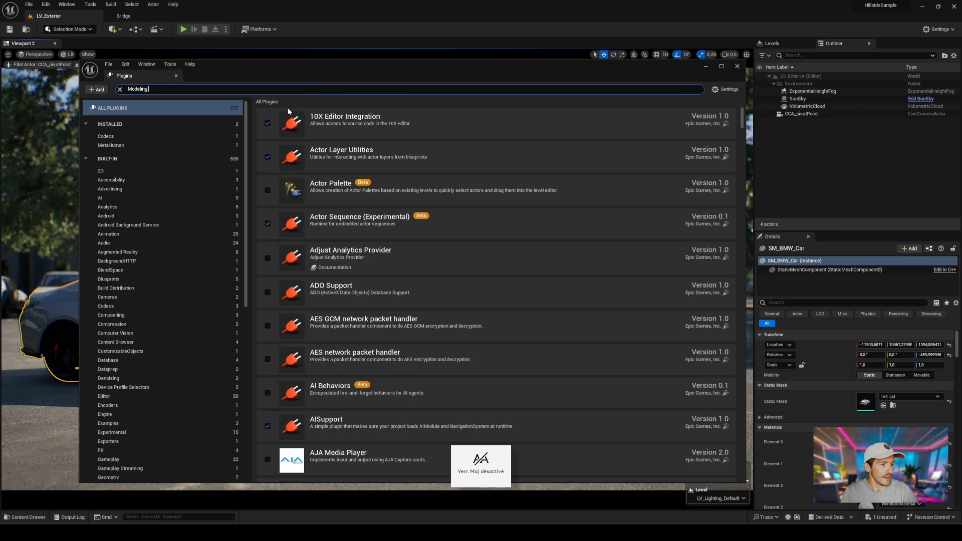
text( Mode)
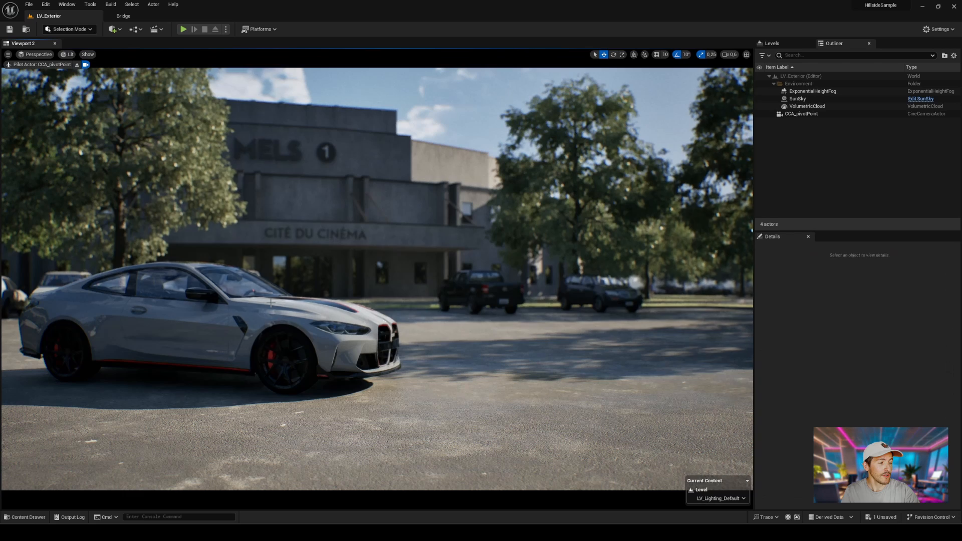
Step: Select the car and open the Edit Pivot tool in Modeling mode
click(271, 303)
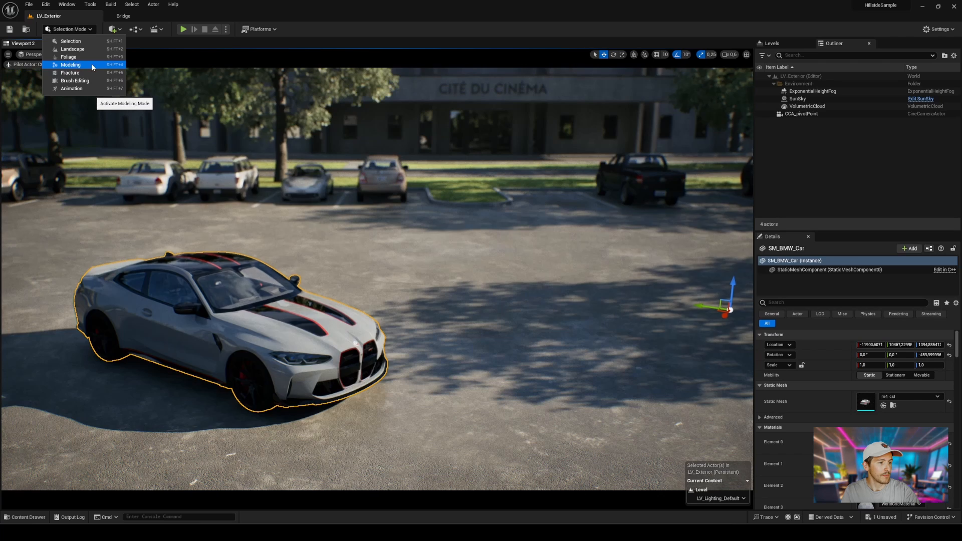
click(81, 63)
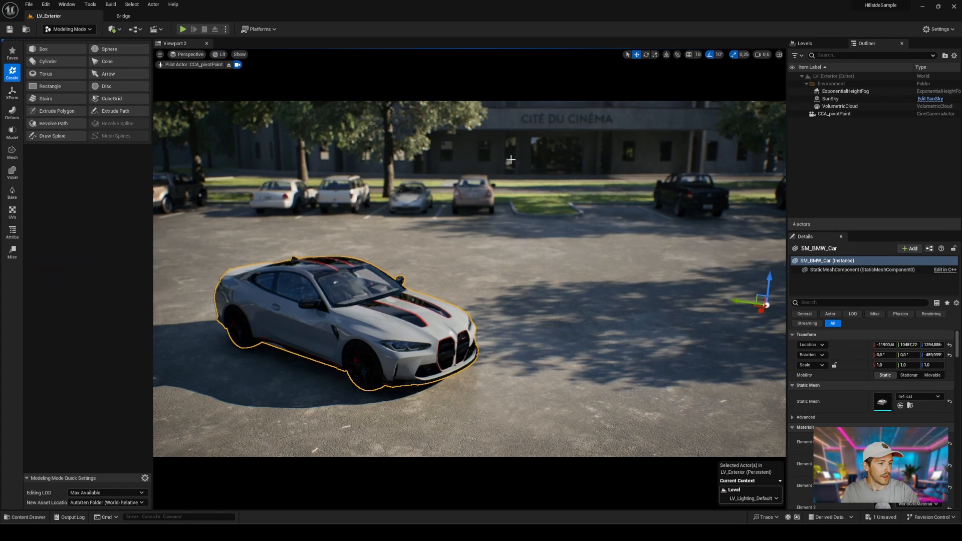
click(12, 93)
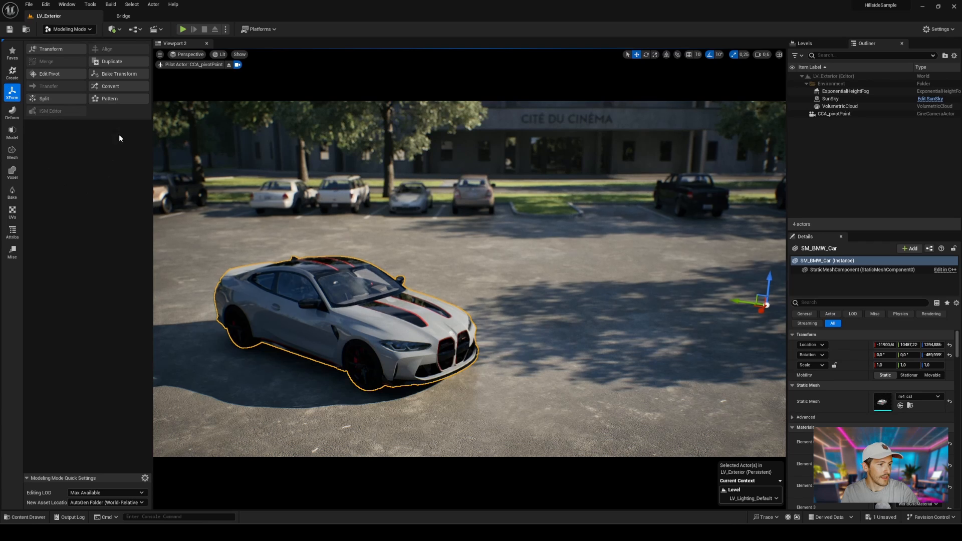
click(51, 74)
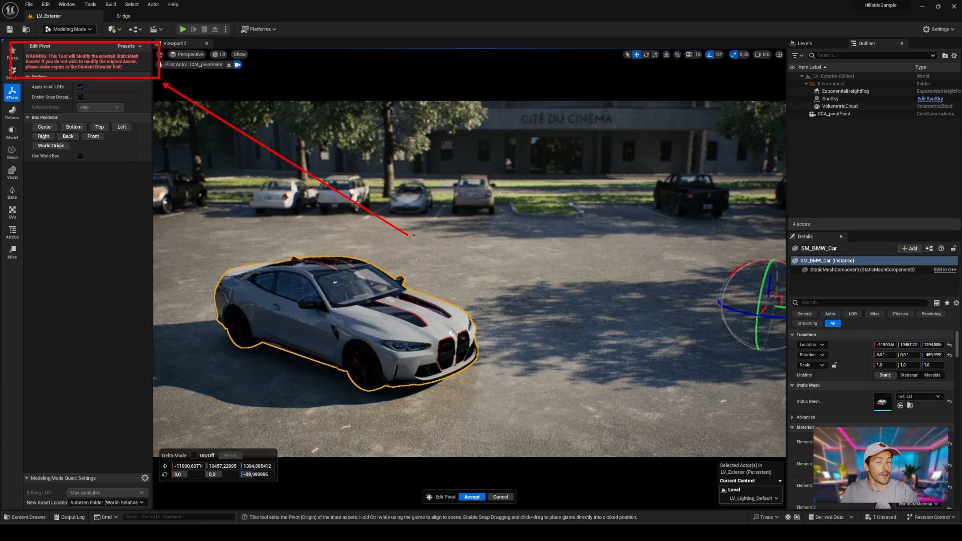
Step: Move the pivot gizmo onto the car and disable snap dragging in the Edit Pivot options
drag(758, 307, 407, 303)
click(80, 96)
Step: Cycle through the box position presets, finish on Bottom, and accept the new pivot
click(75, 129)
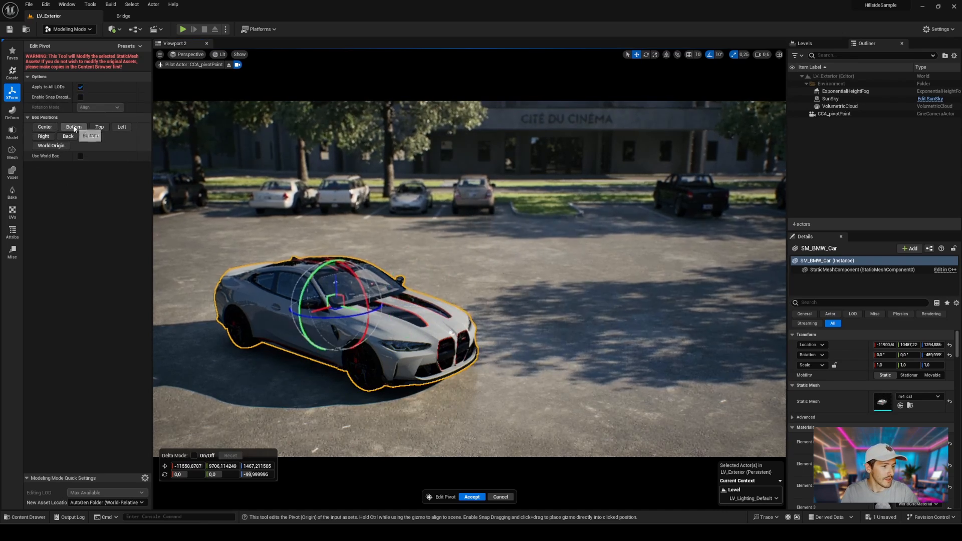
click(99, 127)
click(122, 127)
click(68, 138)
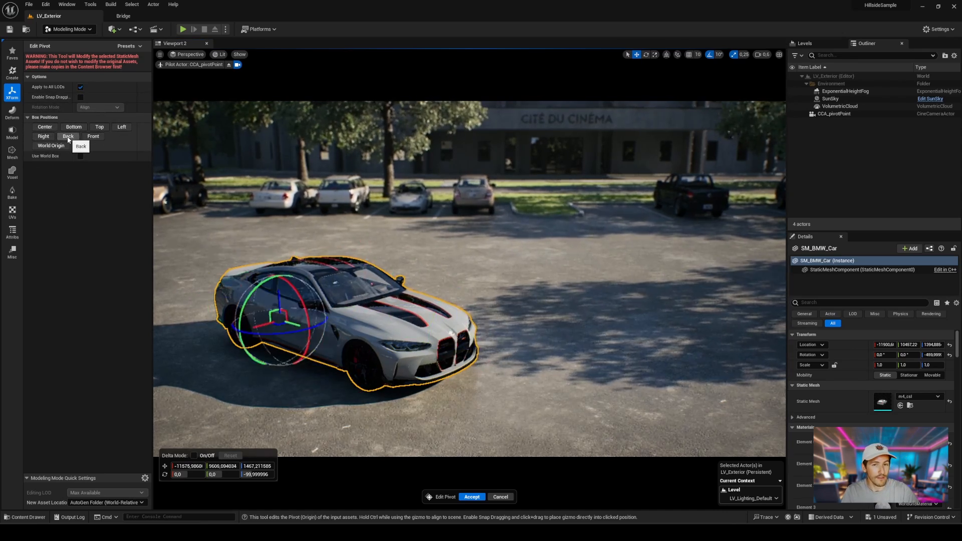
click(93, 138)
click(43, 129)
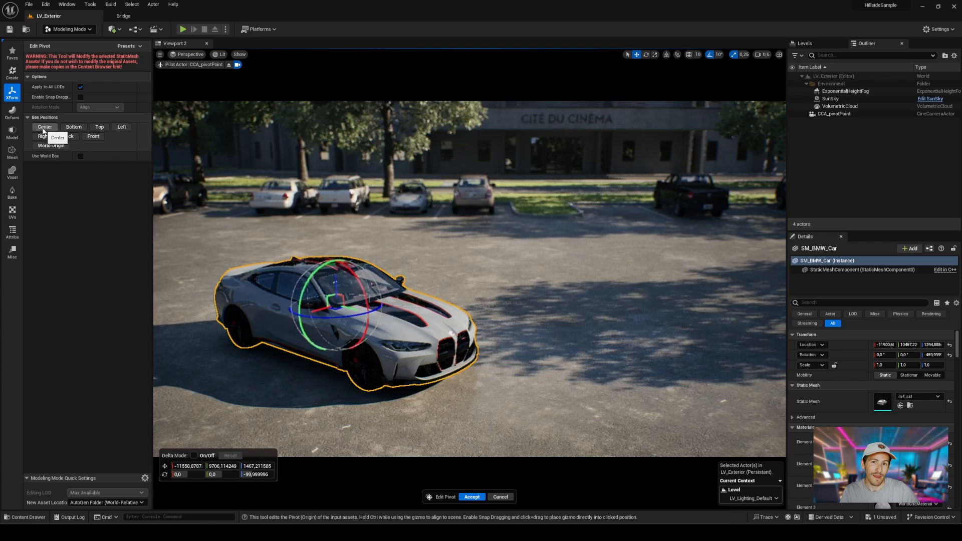
click(73, 130)
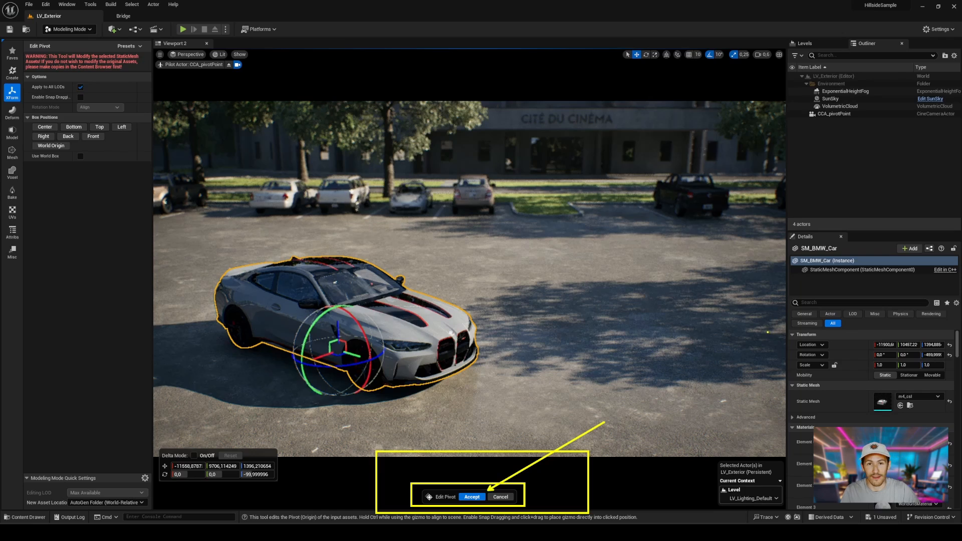
click(472, 497)
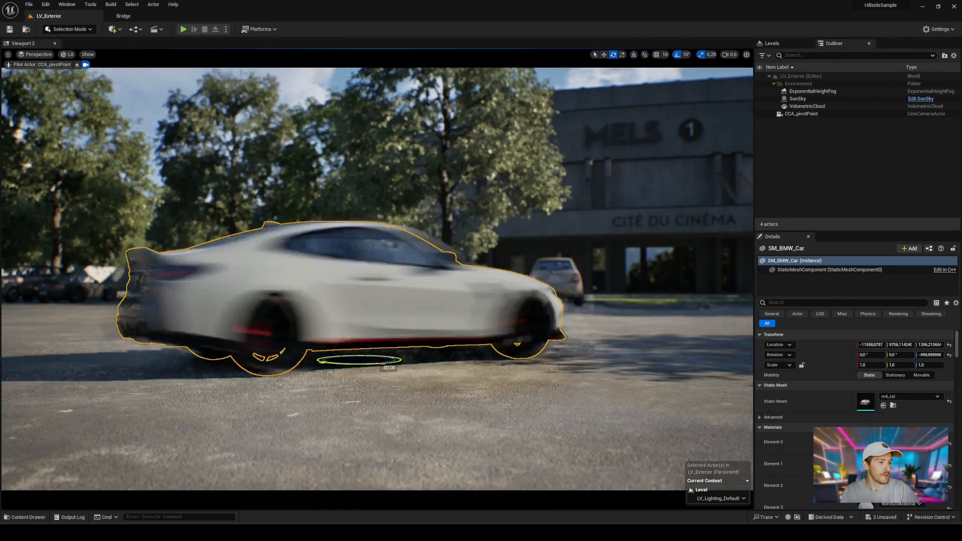
Step: Rotate the car slightly around its new bottom pivot and snap it down to the floor
drag(381, 360, 351, 360)
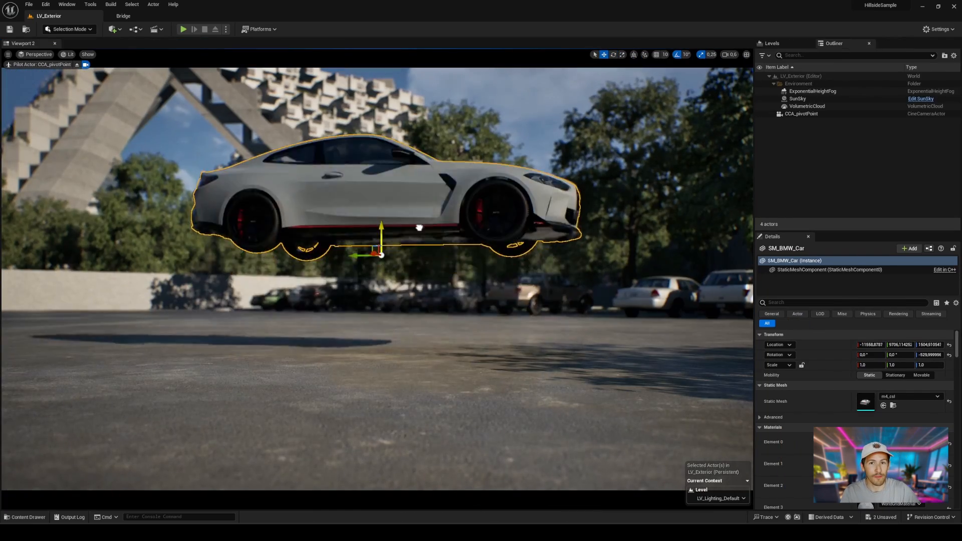
key(End)
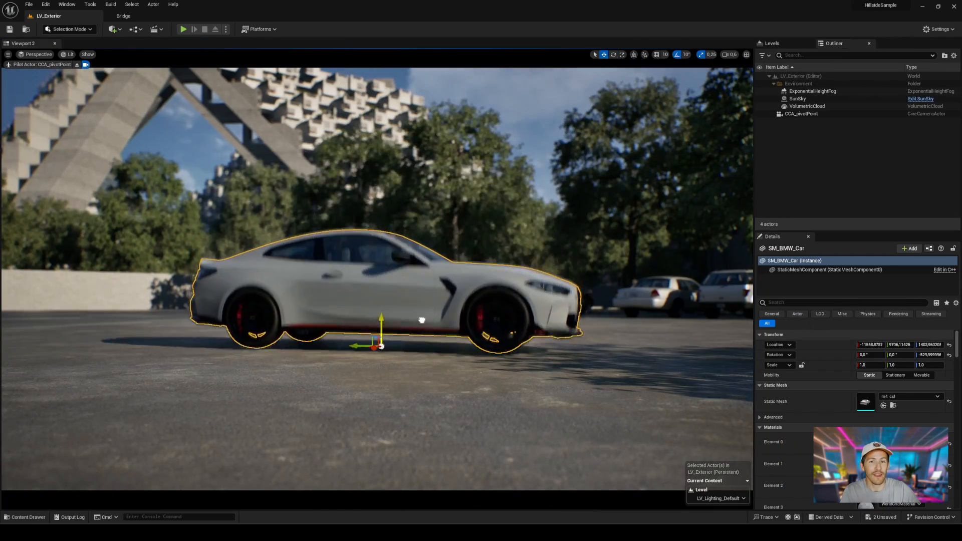
Step: Switch to Modeling mode and browse its tool categories, ending on the Transform tools
click(69, 29)
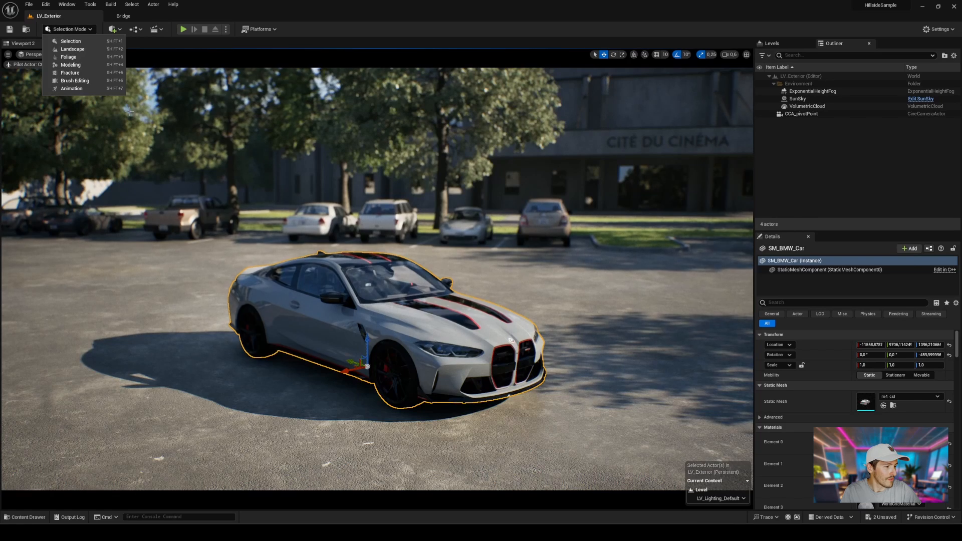
click(71, 69)
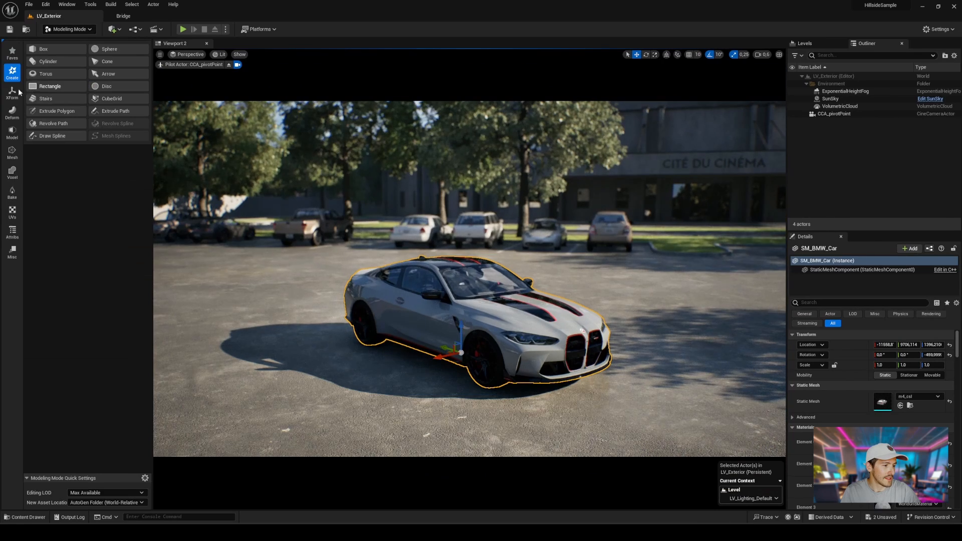
click(12, 111)
click(12, 211)
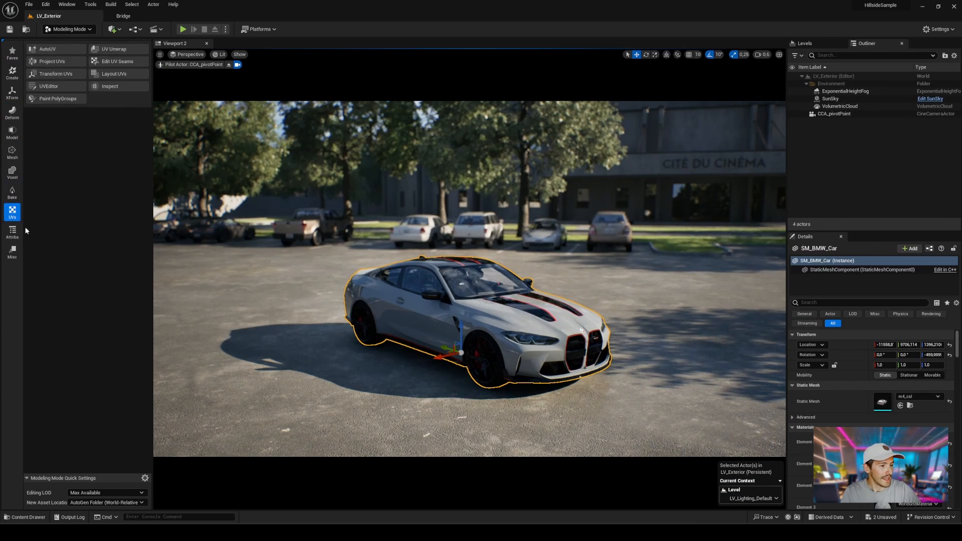
click(12, 251)
click(12, 92)
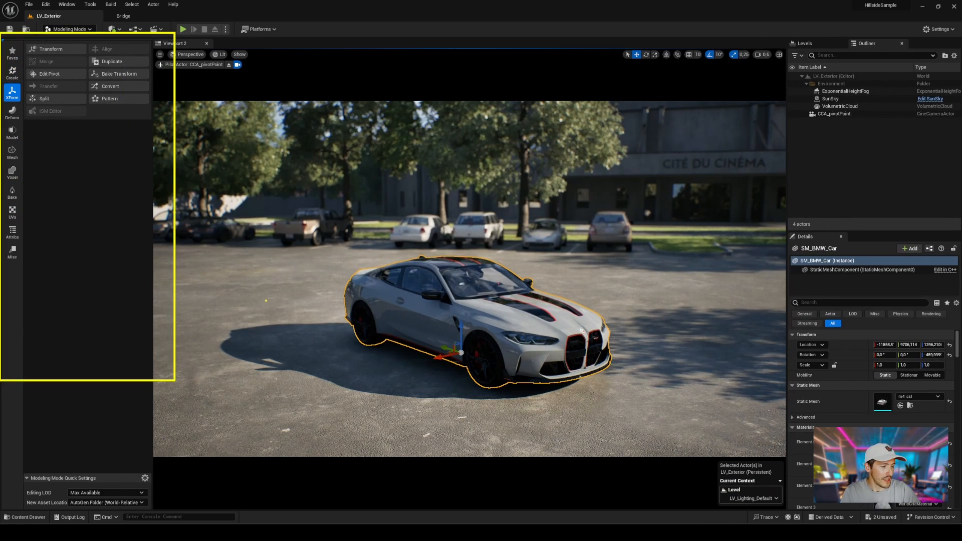
Step: Return to Selection mode and deselect the car in the viewport
click(69, 29)
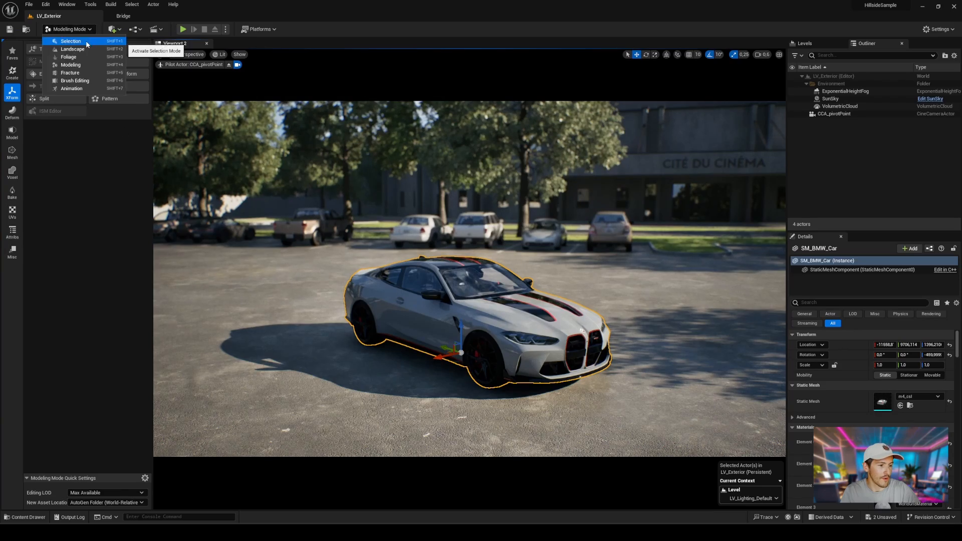
click(63, 39)
click(530, 178)
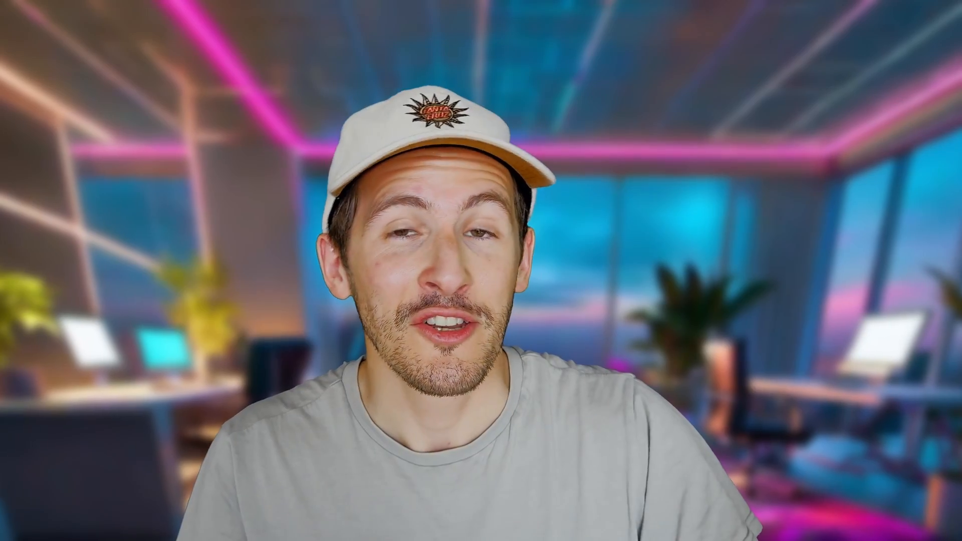